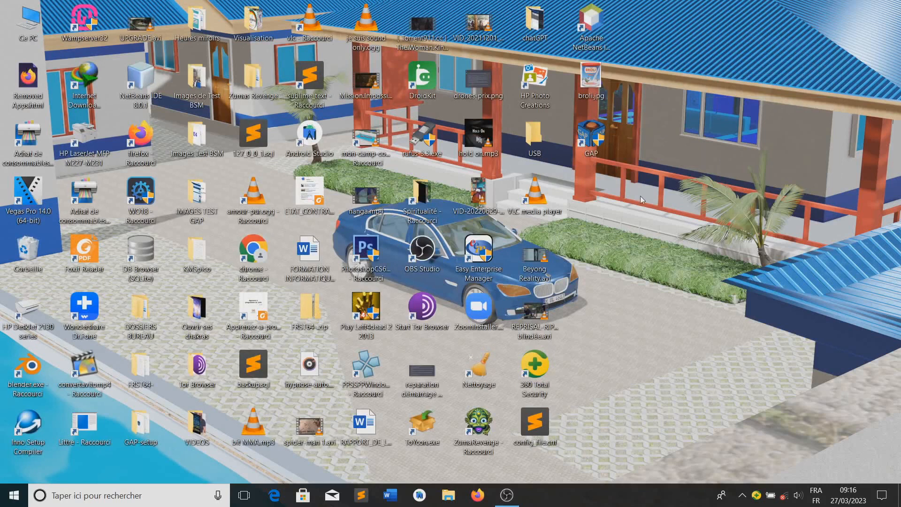
{"action": "right_click", "coordinate": [689, 71]}
{"action": "left_click", "coordinate": [722, 106]}
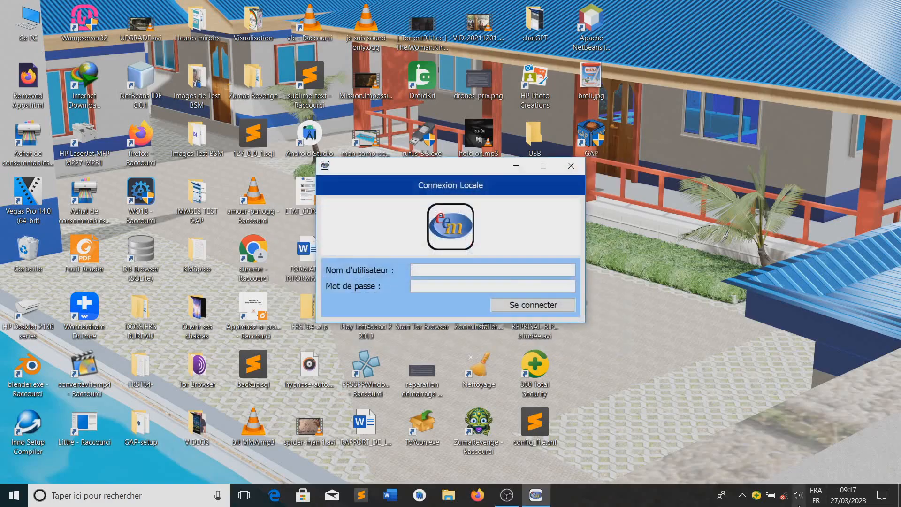
- Set the computer's speaker volume to 68
{"action": "left_click", "coordinate": [797, 495]}
{"action": "left_click_drag", "start_coordinate": [800, 471], "coordinate": [819, 469]}
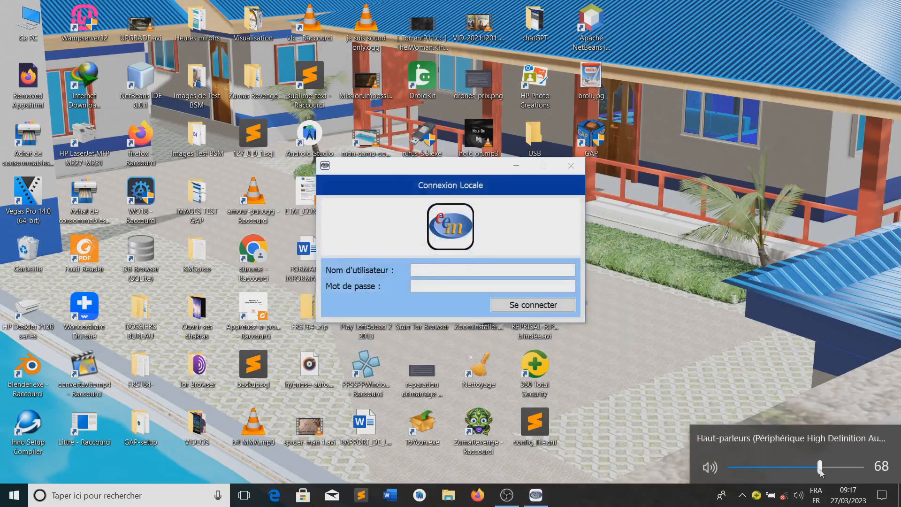
- Sign in to the local connection with the account's username and password
{"action": "left_click", "coordinate": [441, 272]}
{"action": "type", "text": "yannick"}
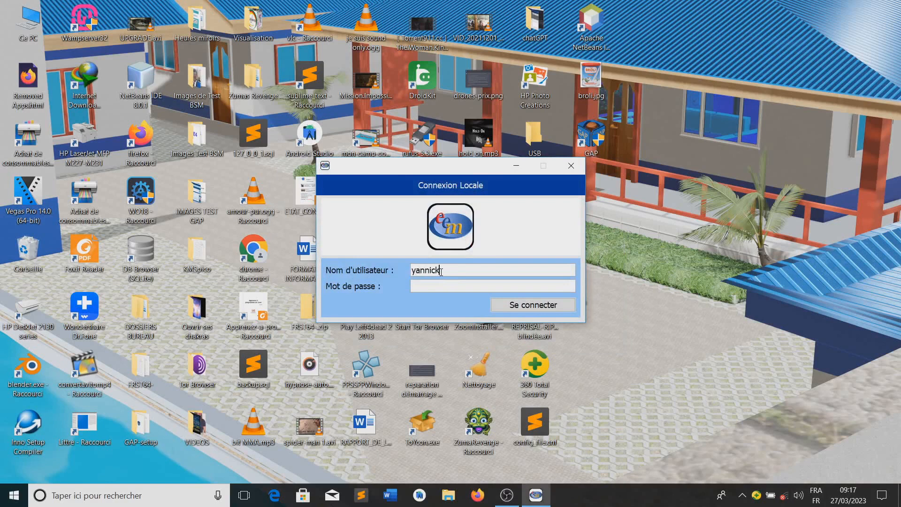
{"action": "double_click", "coordinate": [441, 271]}
{"action": "key", "text": "Tab"}
{"action": "type", "text": "•••••••"}
{"action": "key", "text": "Return"}
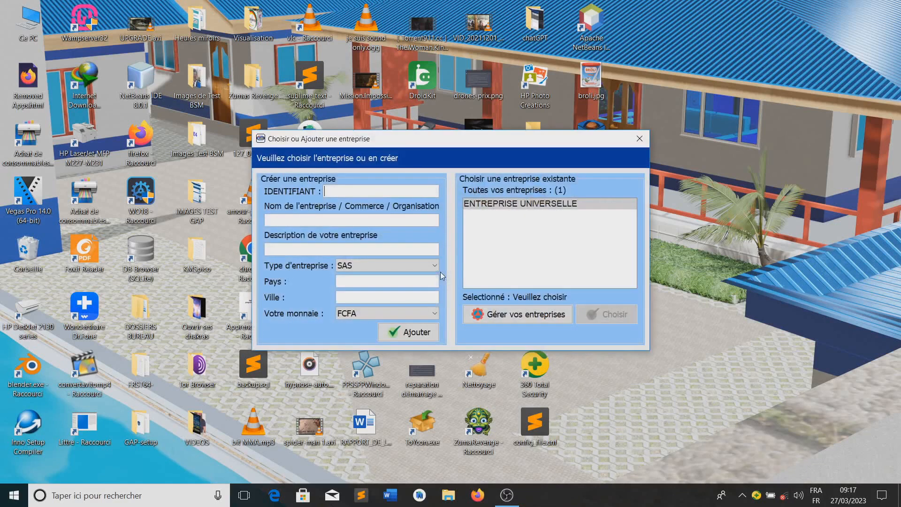
- Choose the existing company ENTREPRISE UNIVERSELLE and open its supplier management page
{"action": "left_click", "coordinate": [484, 206]}
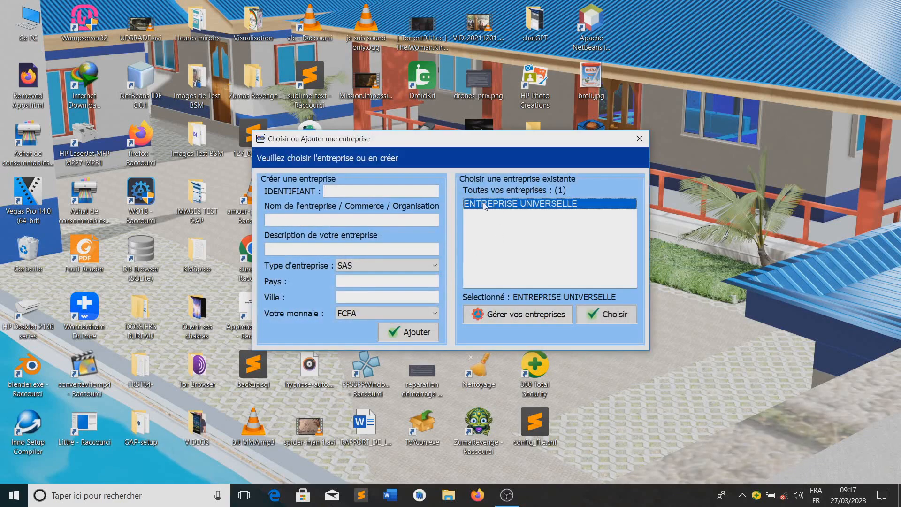
{"action": "left_click", "coordinate": [594, 312]}
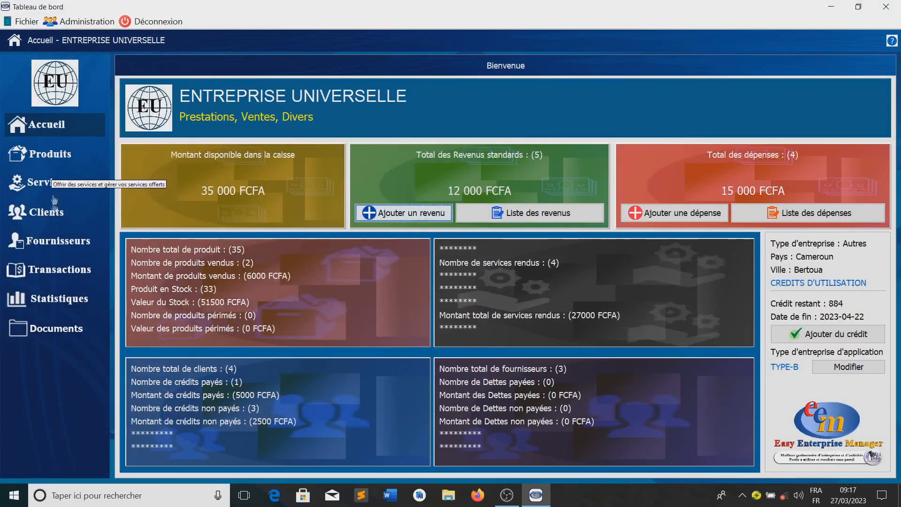
{"action": "left_click", "coordinate": [44, 243]}
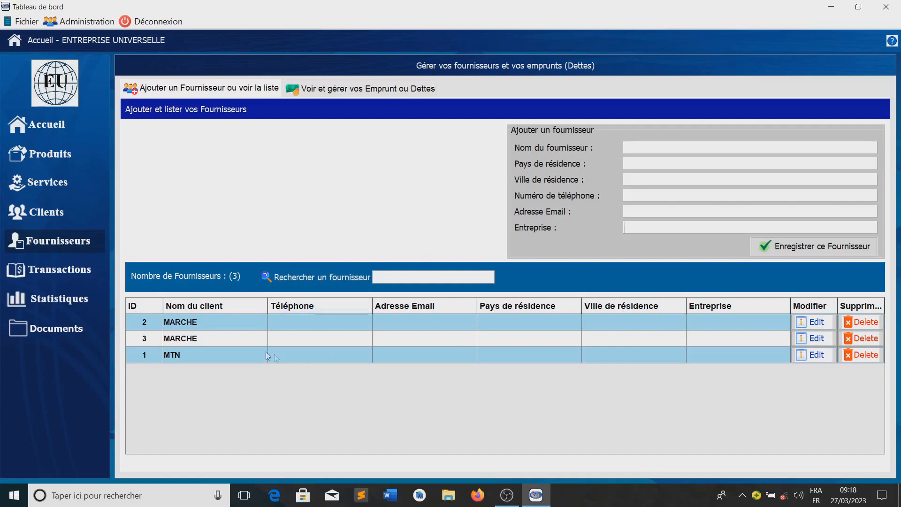
- Fill in the new supplier's name as ETS MULTISERVICES, its country as Cameroun and its city as Bertoua
{"action": "left_click", "coordinate": [637, 148]}
{"action": "type", "text": "ETS"}
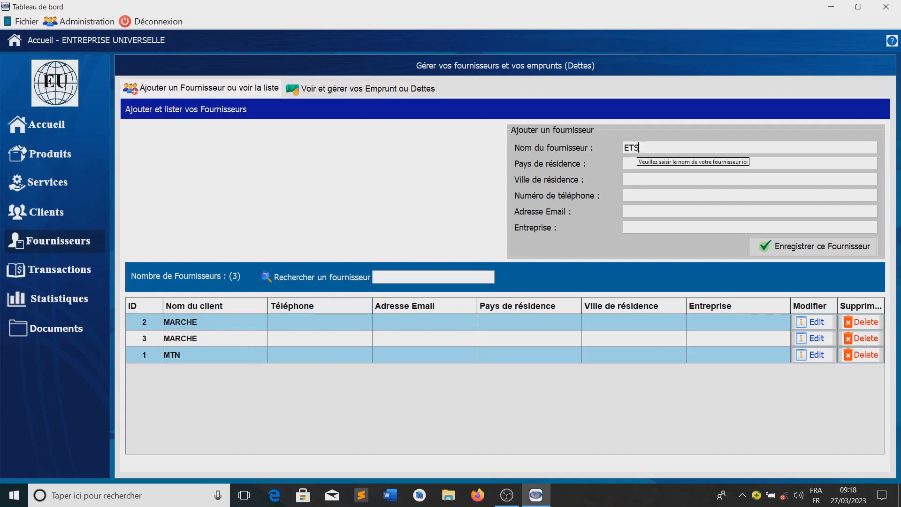
{"action": "type", "text": " MULTISERVI"}
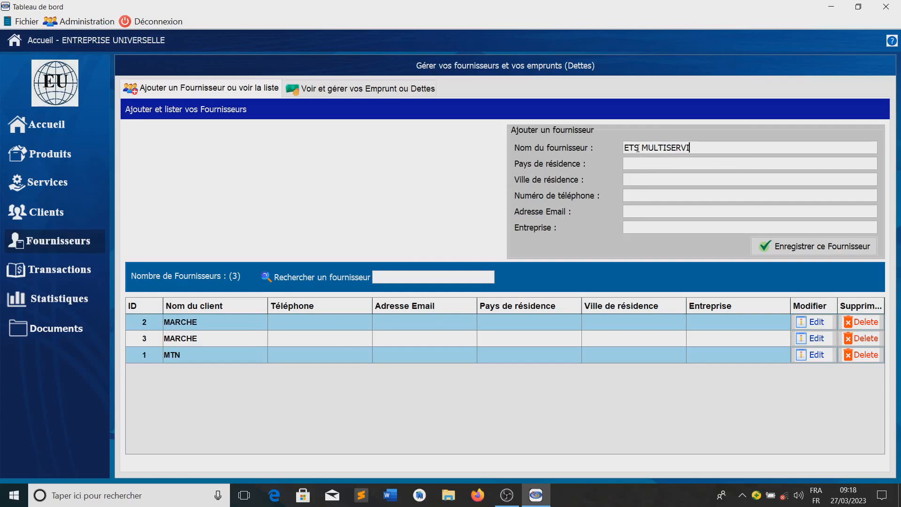
{"action": "type", "text": "CES"}
{"action": "left_click", "coordinate": [642, 168]}
{"action": "type", "text": "C"}
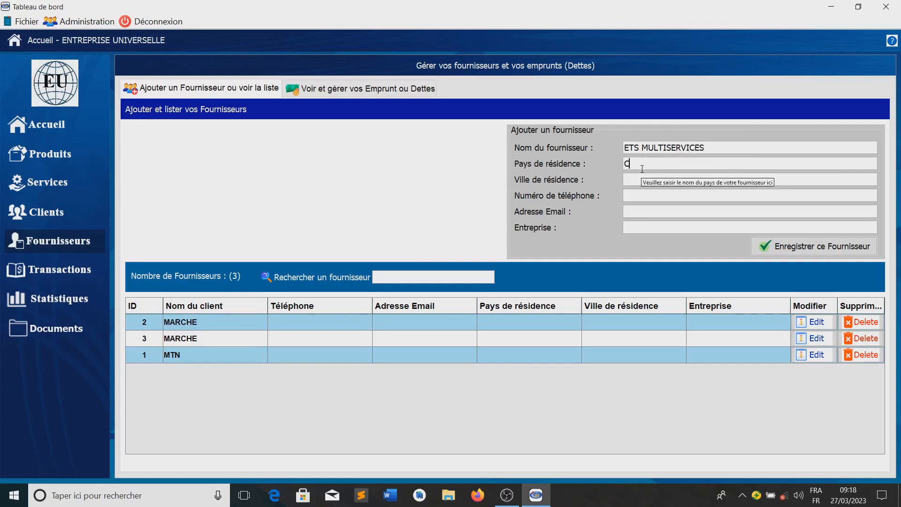
{"action": "type", "text": "ameroun"}
{"action": "key", "text": "Tab"}
{"action": "type", "text": "Bertoua"}
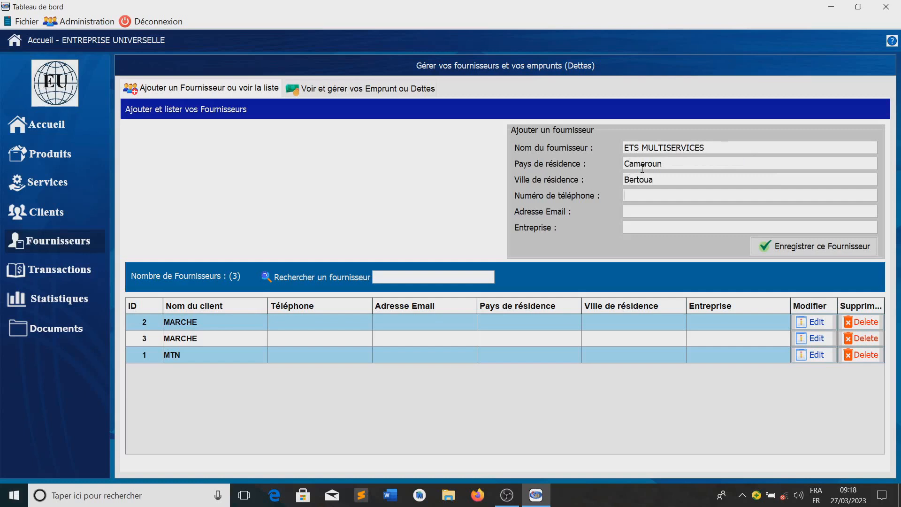
- Enter the new supplier's phone number and e-mail address
{"action": "type", "text": "+237000000000"}
{"action": "key", "text": "Tab"}
{"action": "type", "text": "email@"}
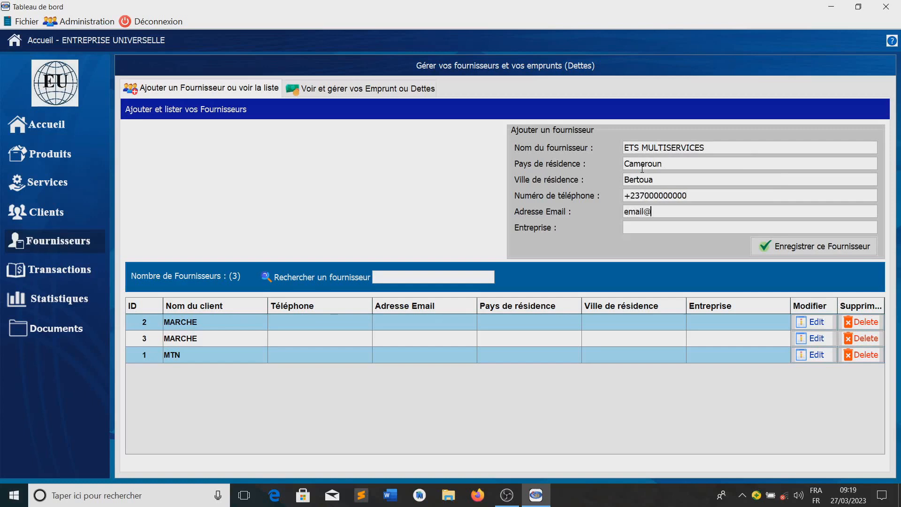
{"action": "type", "text": "domaine.com"}
{"action": "key", "text": "Tab"}
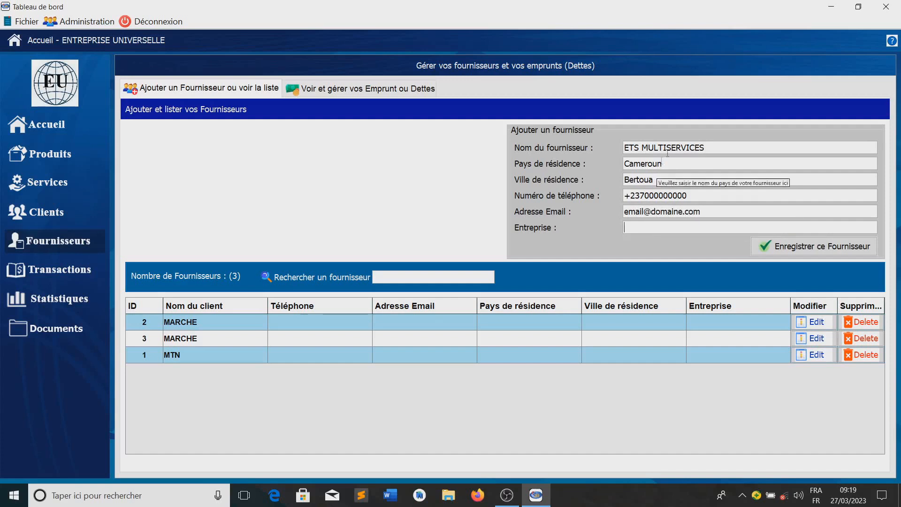
- Copy the supplier name ETS MULTISERVICES into the company field and save the new supplier
{"action": "left_click_drag", "start_coordinate": [712, 147], "coordinate": [629, 148]}
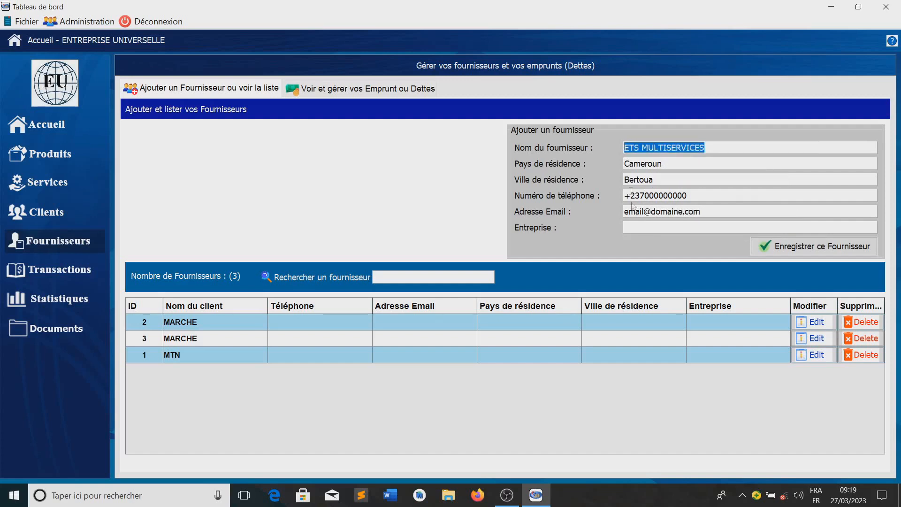
{"action": "left_click", "coordinate": [640, 229]}
{"action": "type", "text": "ETS MULTISERVICES"}
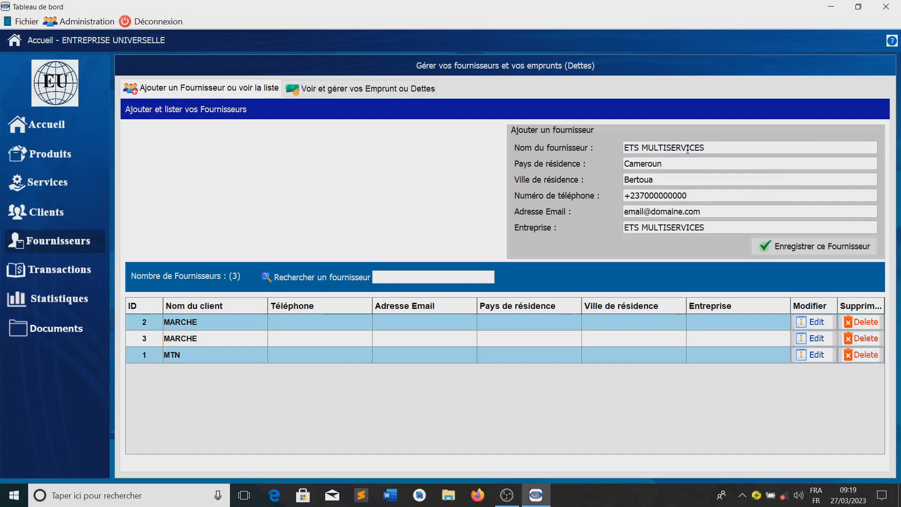
{"action": "left_click_drag", "start_coordinate": [706, 148], "coordinate": [623, 148]}
{"action": "left_click", "coordinate": [630, 148]}
{"action": "left_click_drag", "start_coordinate": [712, 147], "coordinate": [616, 146]}
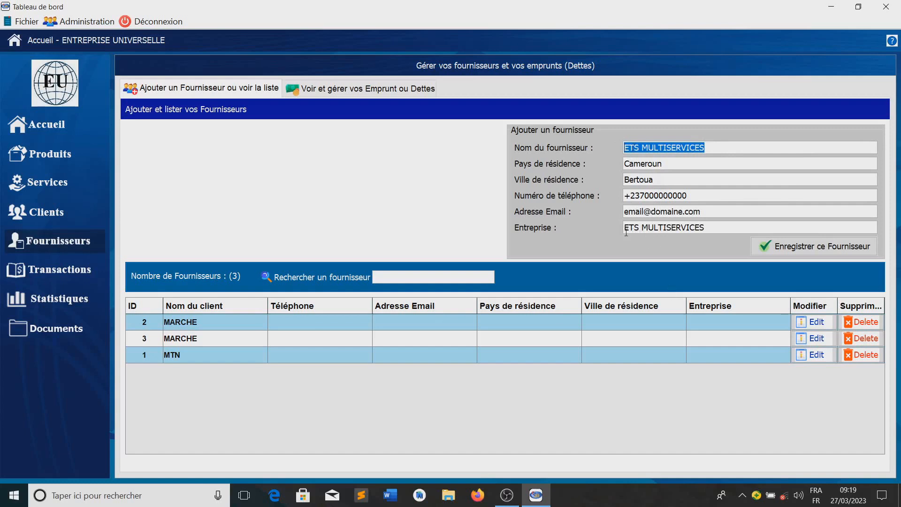
{"action": "left_click", "coordinate": [710, 149]}
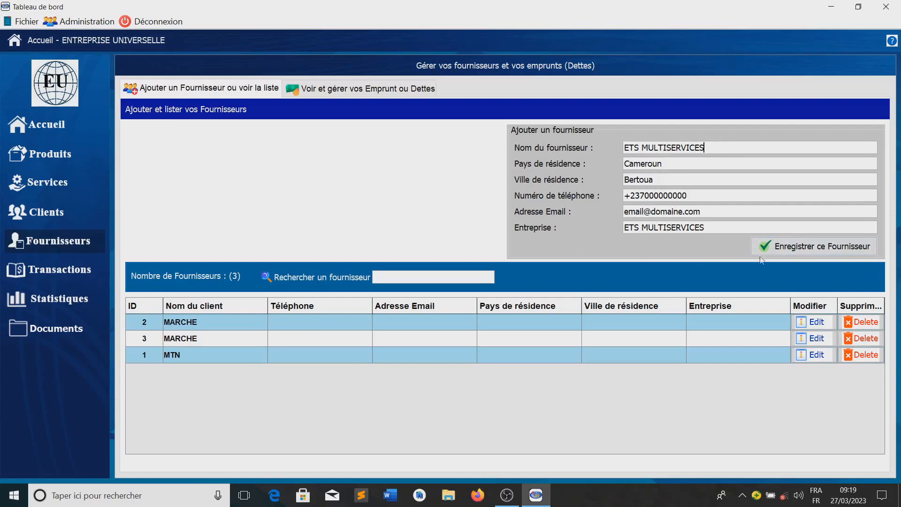
{"action": "left_click", "coordinate": [779, 250]}
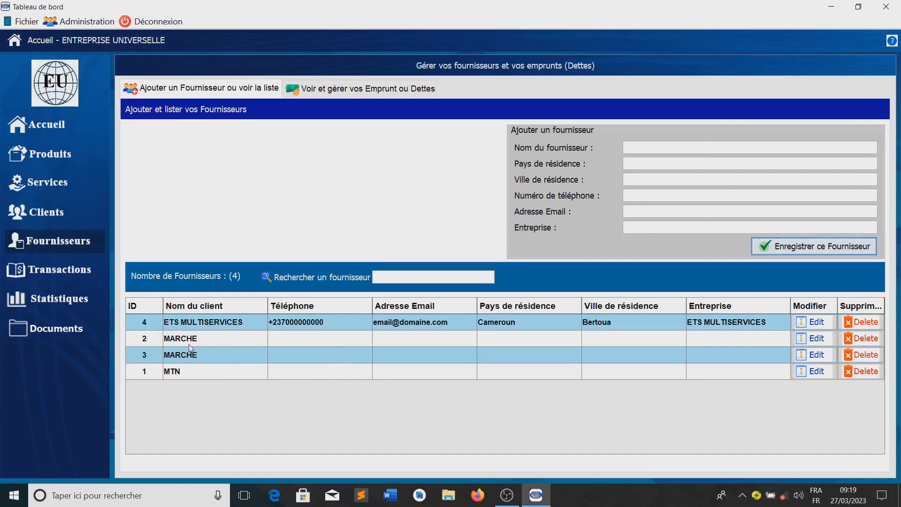
- Examine the supplier and expense reason suggestions in a new expense form from the home dashboard, and close it without saving
{"action": "left_click", "coordinate": [51, 126]}
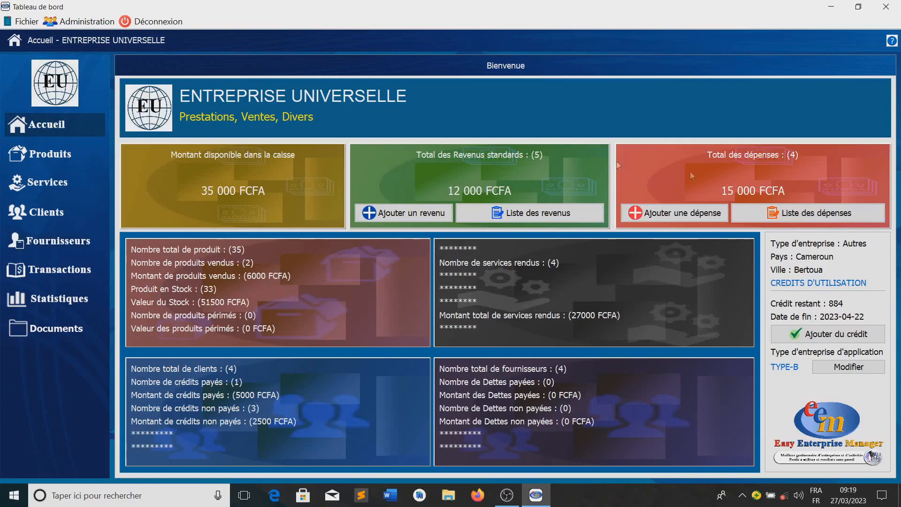
{"action": "left_click", "coordinate": [674, 213]}
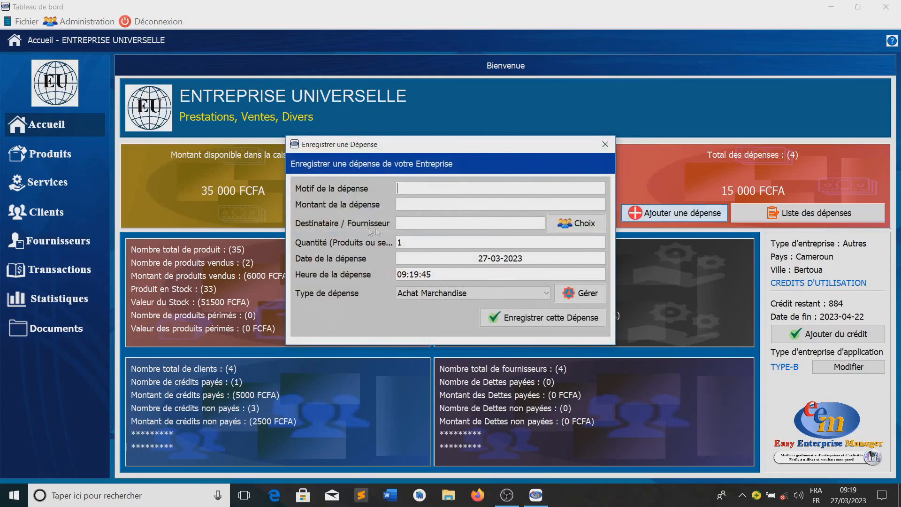
{"action": "left_click", "coordinate": [424, 224]}
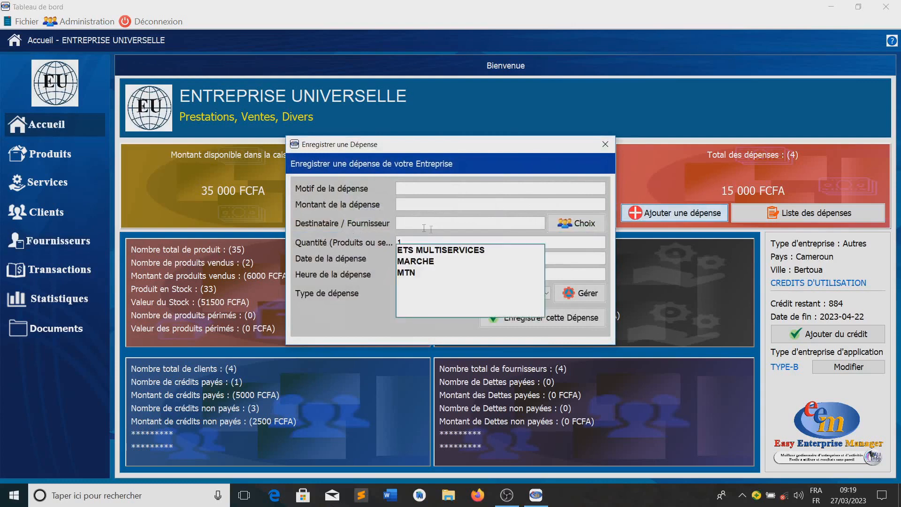
{"action": "left_click", "coordinate": [370, 232]}
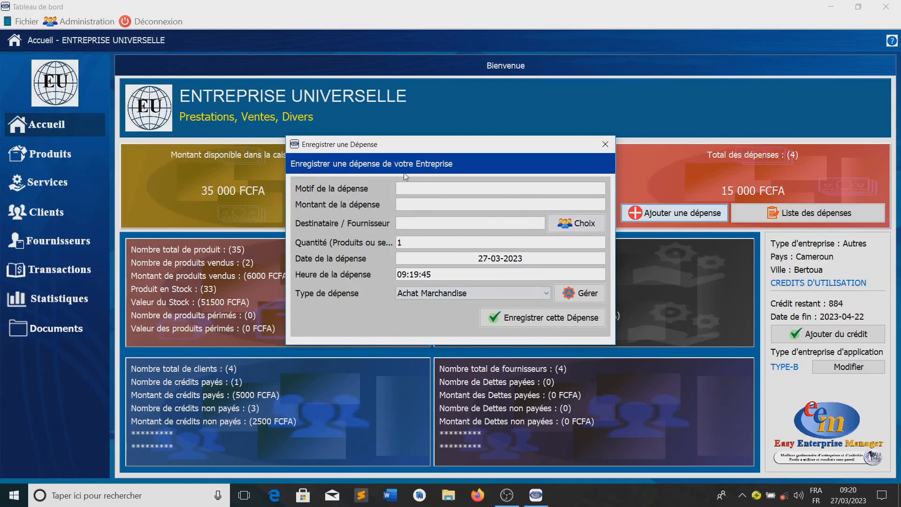
{"action": "left_click", "coordinate": [409, 189]}
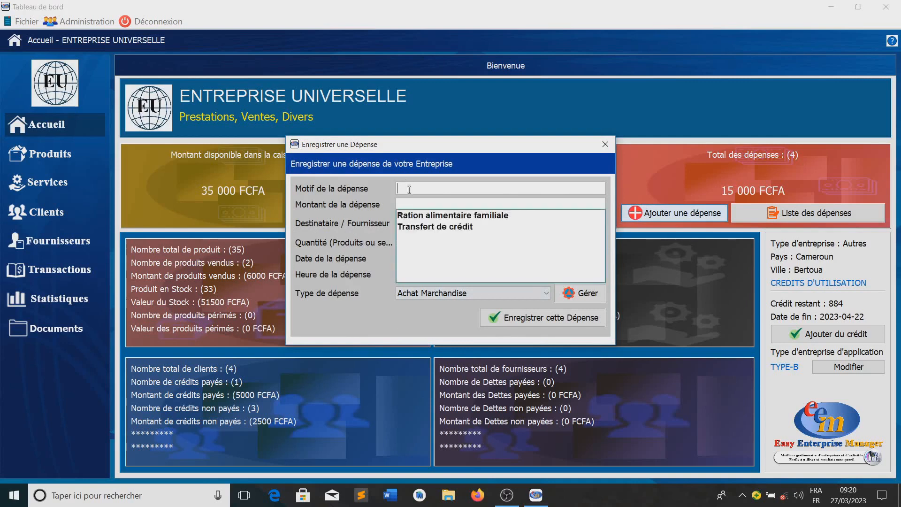
{"action": "left_click", "coordinate": [354, 208]}
{"action": "left_click", "coordinate": [605, 144]}
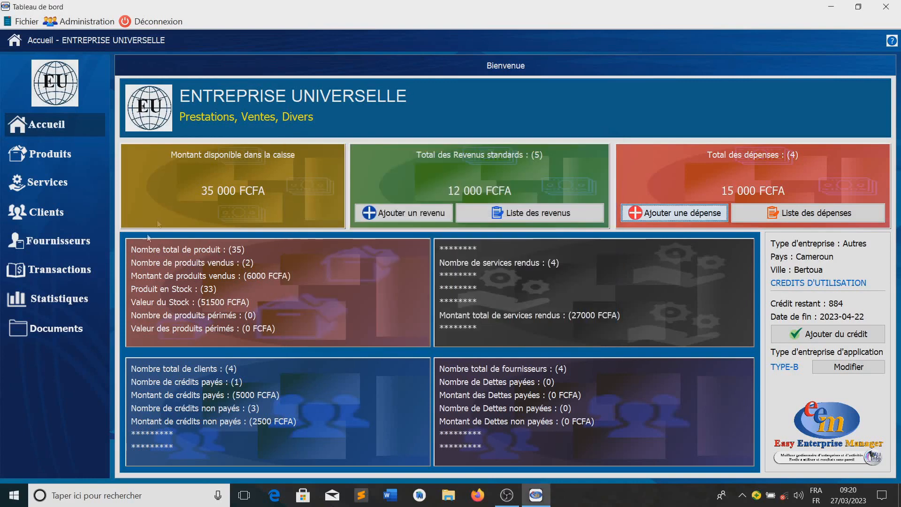
- Return to the supplier list and permanently delete the MARCHE supplier with ID 2 from its edit form
{"action": "left_click", "coordinate": [61, 243]}
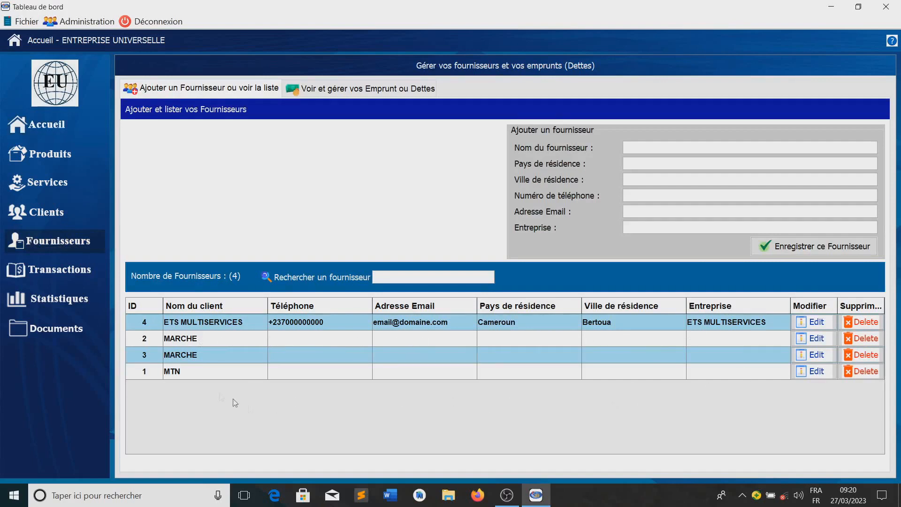
{"action": "left_click", "coordinate": [185, 371]}
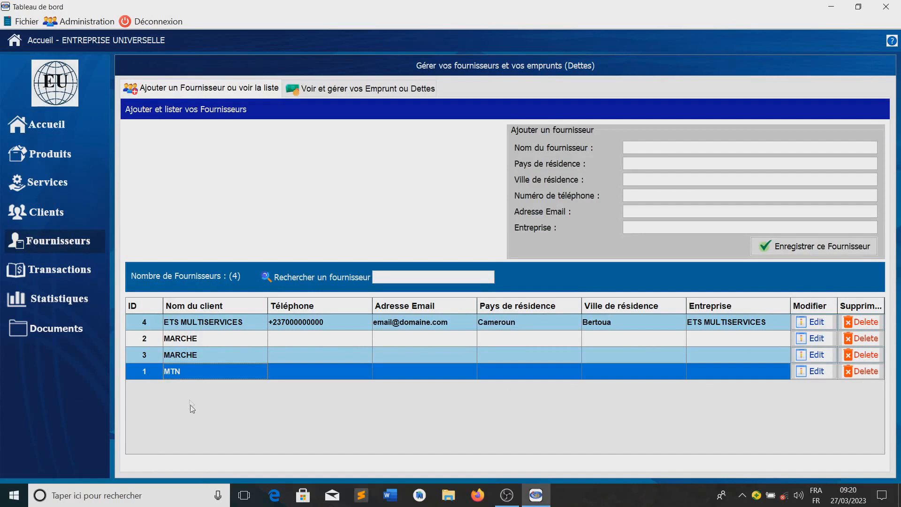
{"action": "double_click", "coordinate": [182, 371]}
{"action": "left_click", "coordinate": [187, 356]}
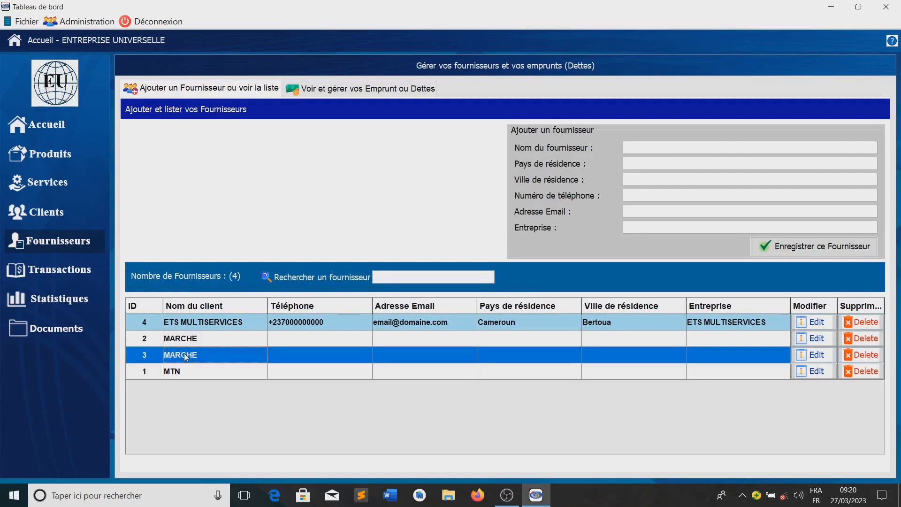
{"action": "left_click", "coordinate": [205, 334]}
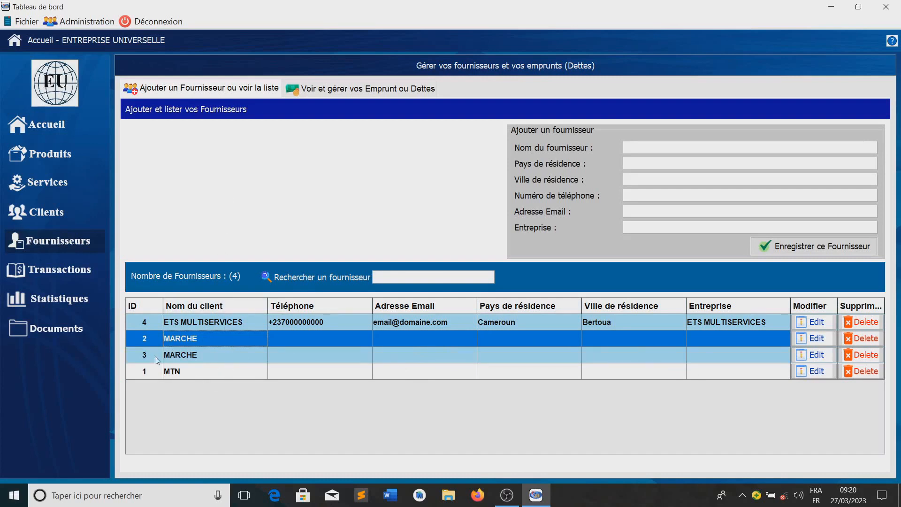
{"action": "left_click", "coordinate": [822, 341]}
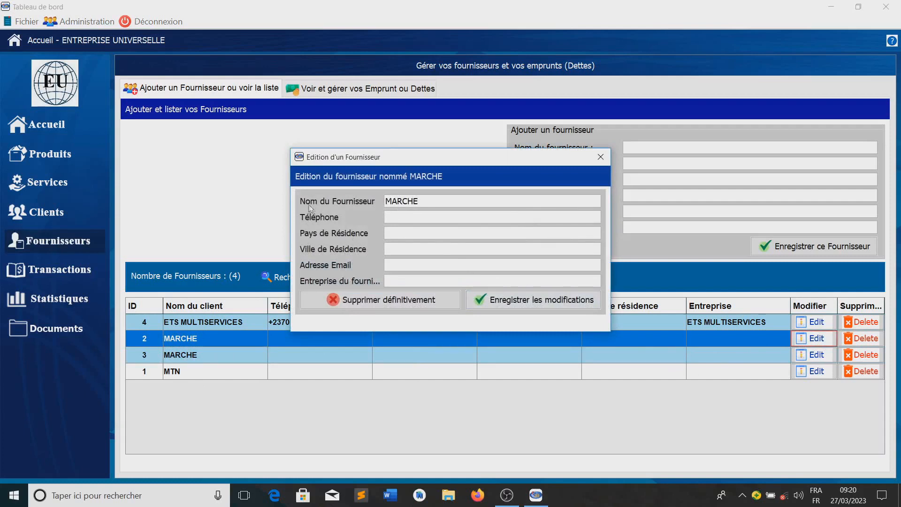
{"action": "left_click", "coordinate": [393, 220]}
{"action": "left_click", "coordinate": [731, 207]}
{"action": "left_click", "coordinate": [379, 304]}
{"action": "left_click", "coordinate": [512, 287]}
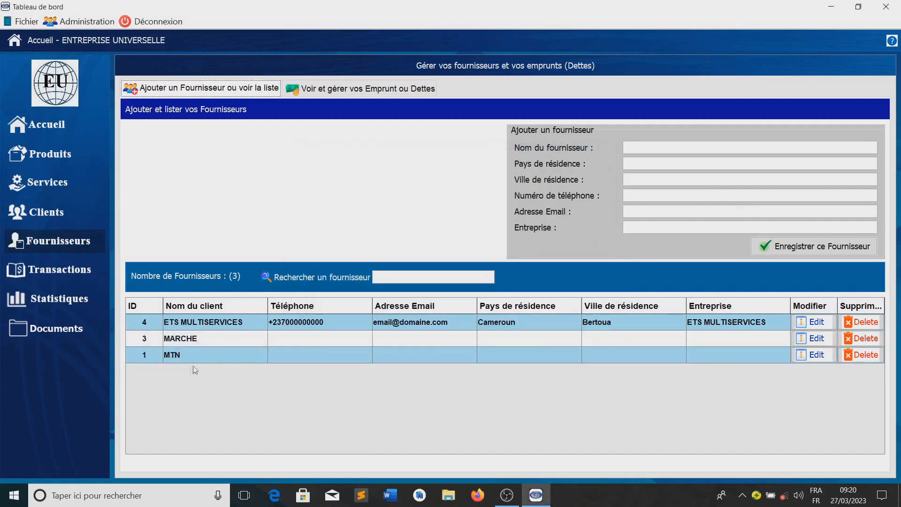
{"action": "left_click", "coordinate": [864, 356]}
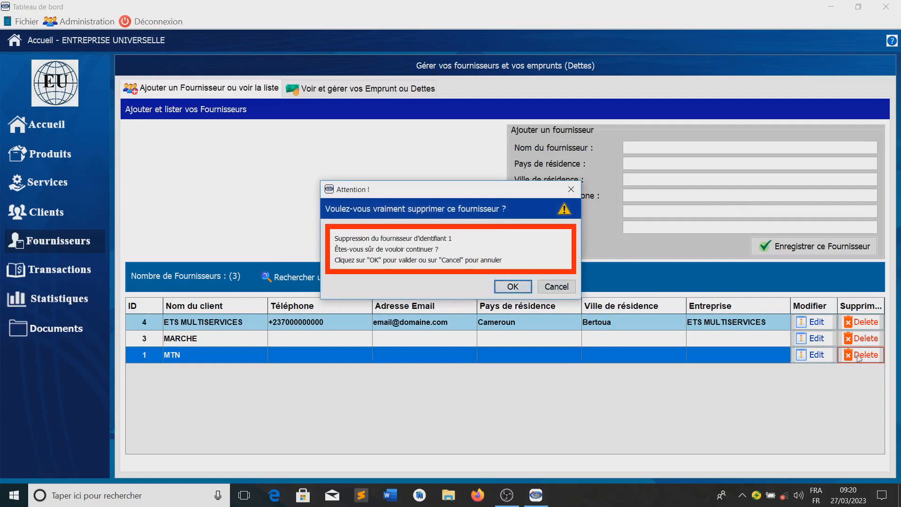
{"action": "left_click", "coordinate": [556, 287]}
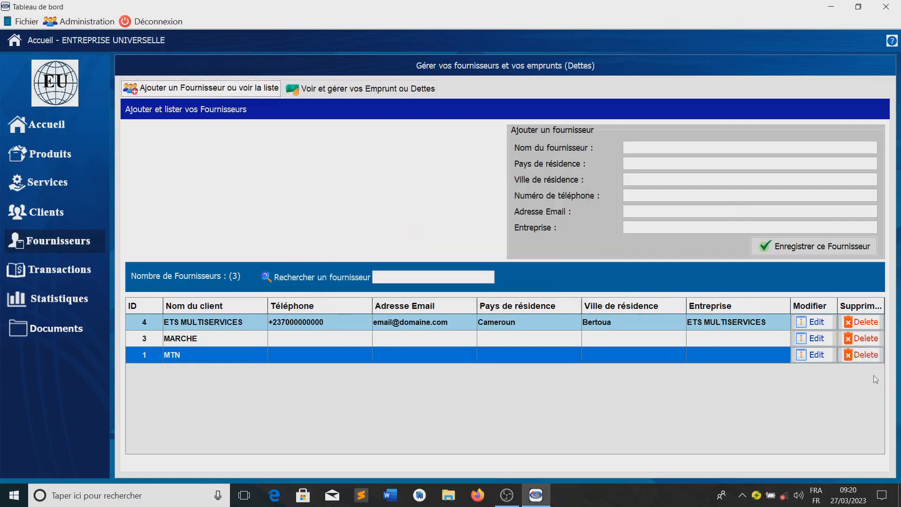
{"action": "left_click", "coordinate": [813, 354]}
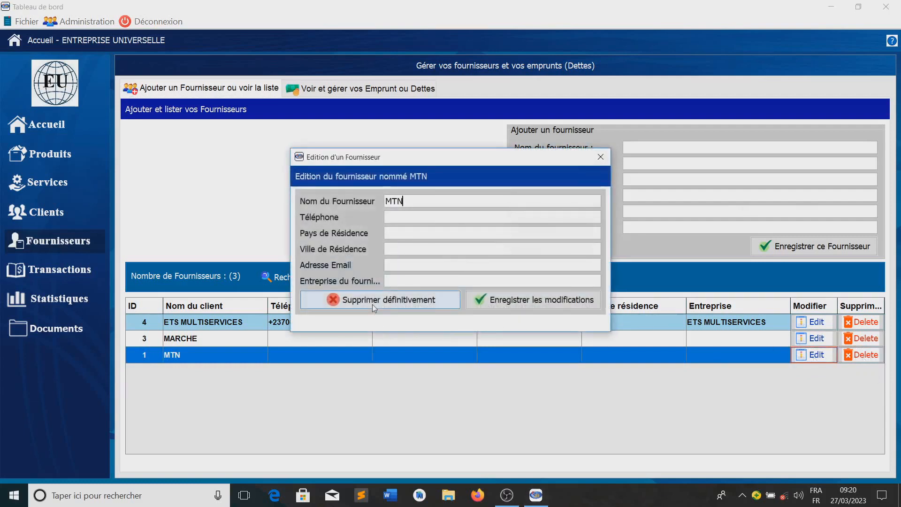
{"action": "left_click", "coordinate": [601, 157]}
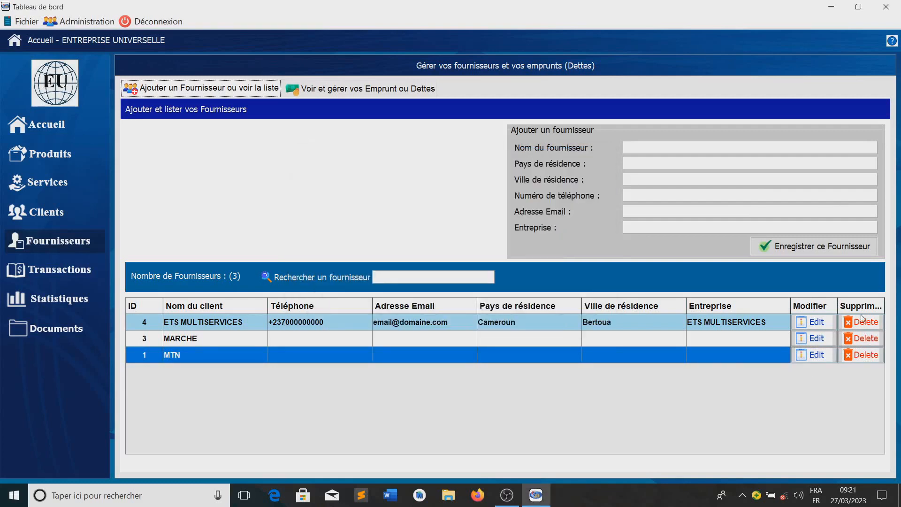
- Delete the MARCHE supplier with ID 3 directly from the supplier list and confirm the deletion
{"action": "left_click", "coordinate": [863, 339]}
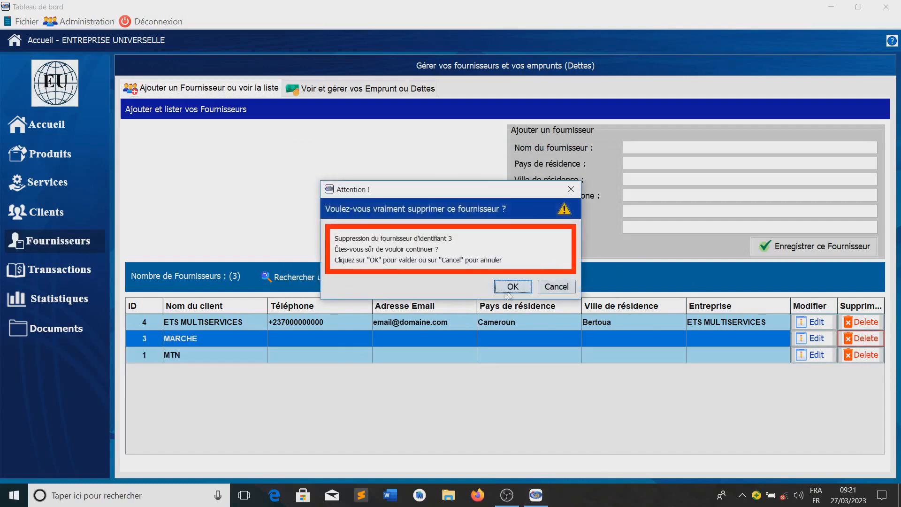
{"action": "left_click", "coordinate": [512, 287]}
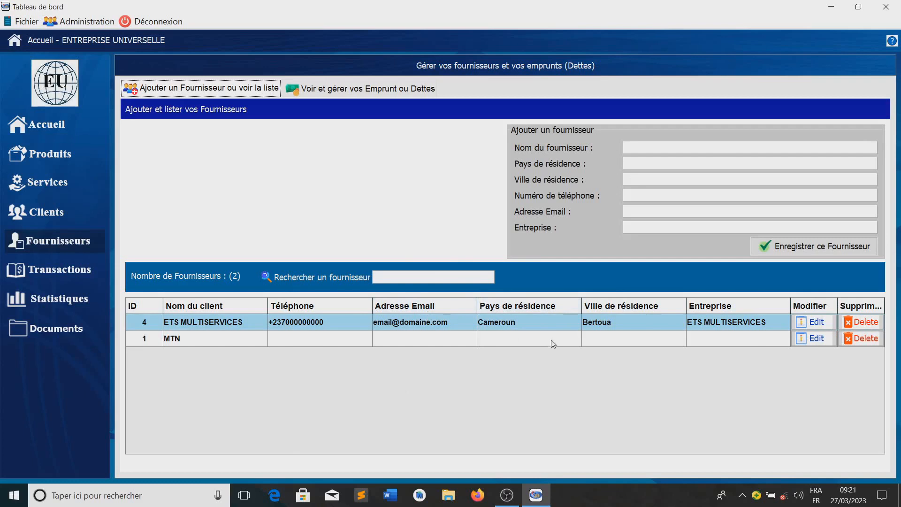
- Search the supplier list for "ds"
{"action": "left_click", "coordinate": [383, 276]}
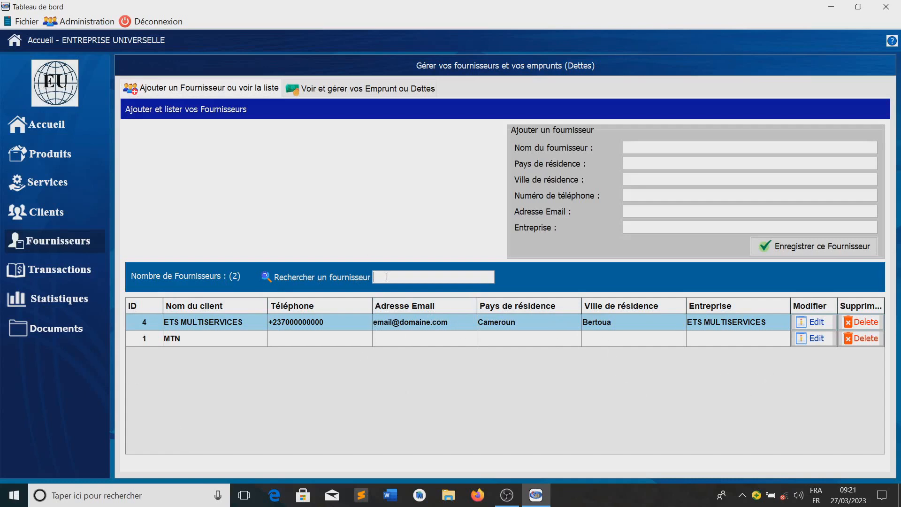
{"action": "left_click", "coordinate": [429, 276]}
{"action": "type", "text": "ds"}
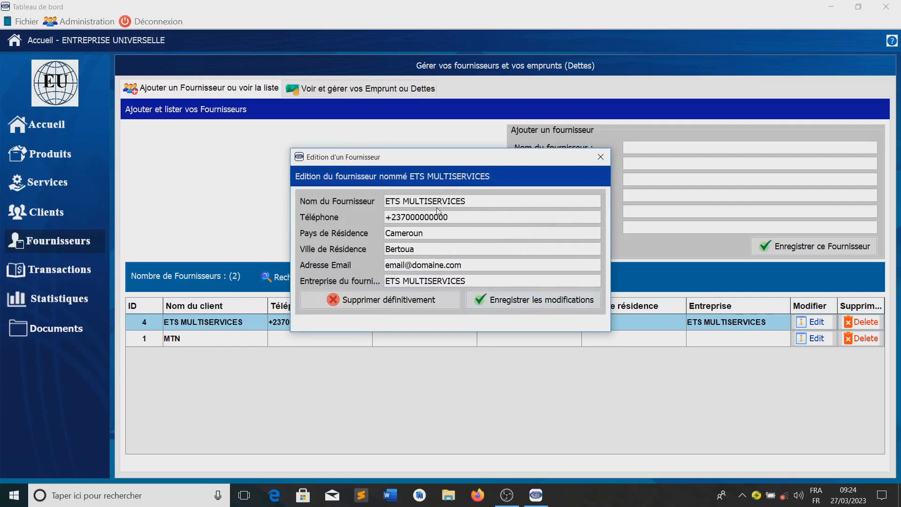
- In the edit form of ETS MULTISERVICES, change the phone number's last digit to 9 and rename the supplier ERODE
{"action": "left_click", "coordinate": [455, 218]}
{"action": "key", "text": "BackSpace"}
{"action": "type", "text": "9"}
{"action": "left_click_drag", "start_coordinate": [468, 200], "coordinate": [380, 201]}
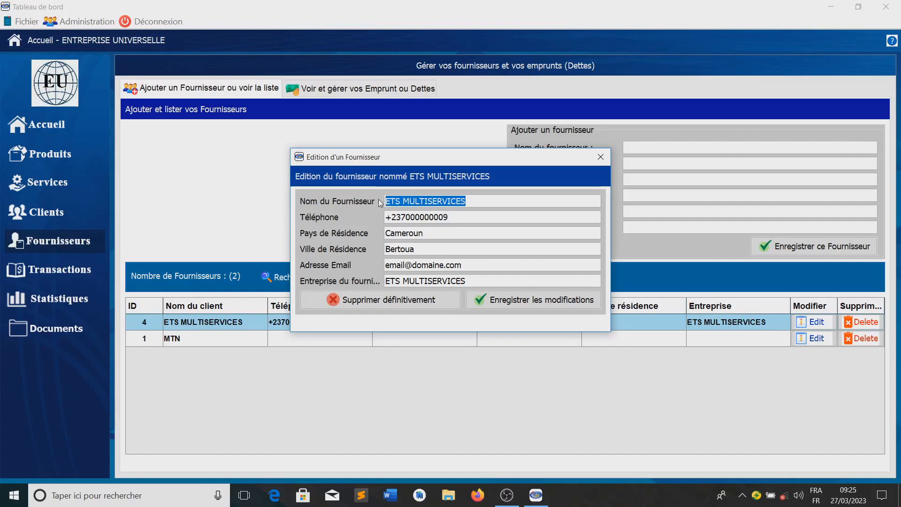
{"action": "type", "text": "ERODE"}
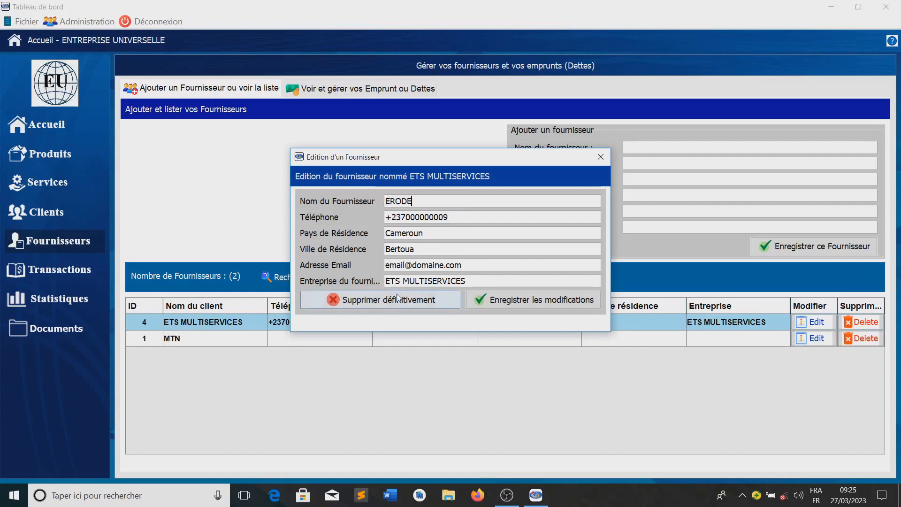
- Set the supplier's city of residence to Yaoundé, then save the modifications and close the edit form
{"action": "left_click_drag", "start_coordinate": [415, 249], "coordinate": [380, 250]}
{"action": "type", "text": "Yaoundé"}
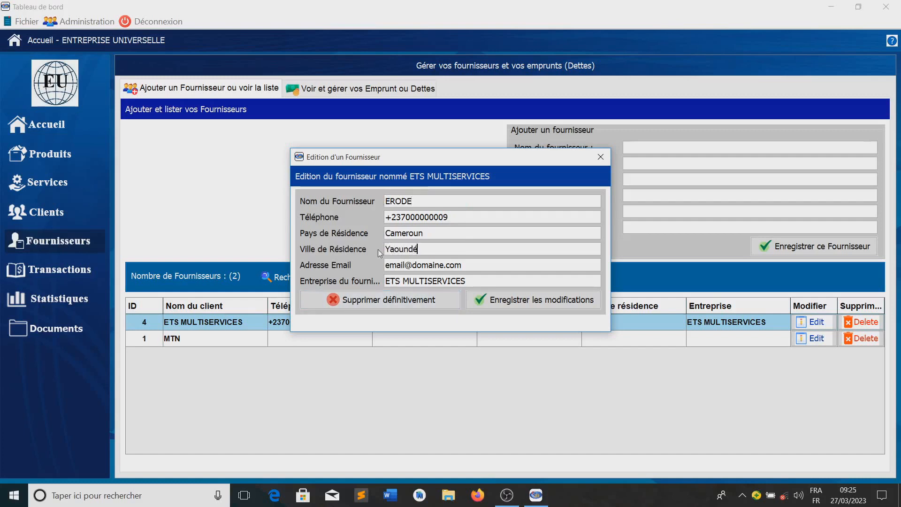
{"action": "left_click", "coordinate": [520, 300]}
{"action": "left_click", "coordinate": [552, 273]}
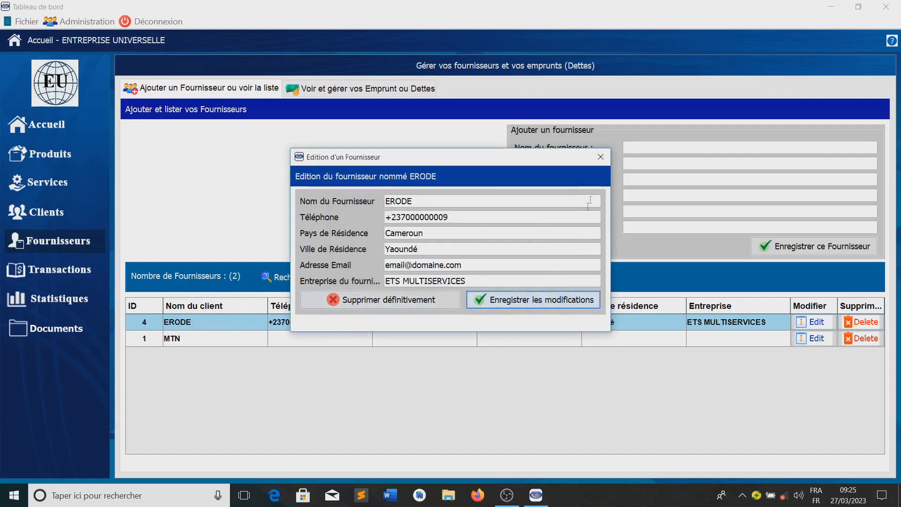
{"action": "left_click", "coordinate": [600, 158]}
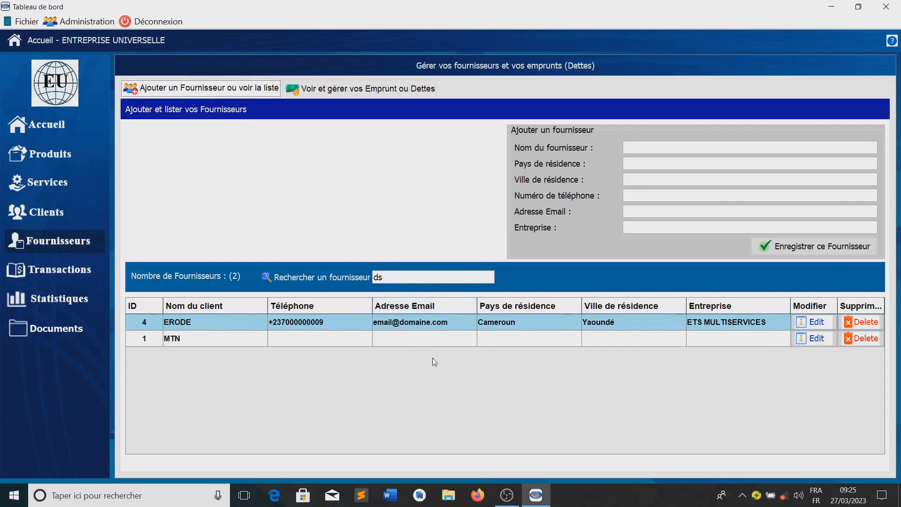
- Select the existing search term "ds" in the supplier search field
{"action": "left_click", "coordinate": [648, 150]}
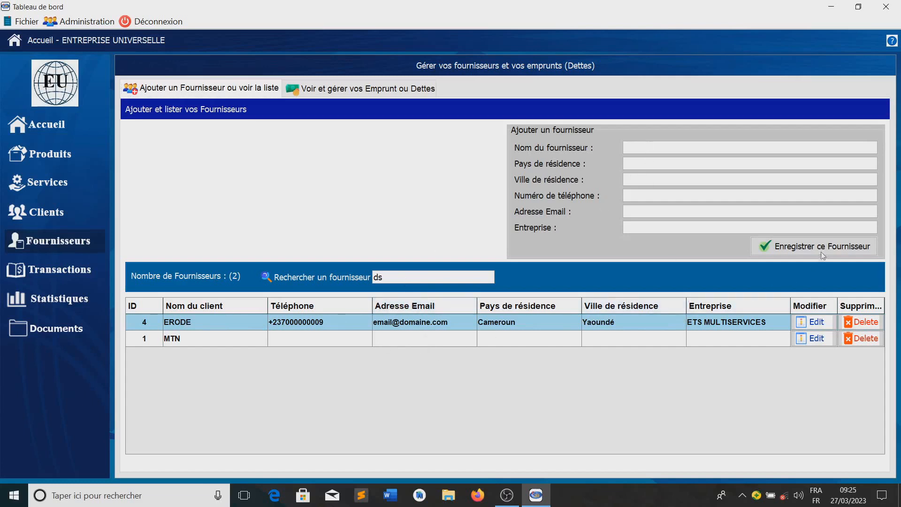
{"action": "left_click_drag", "start_coordinate": [391, 278], "coordinate": [365, 278]}
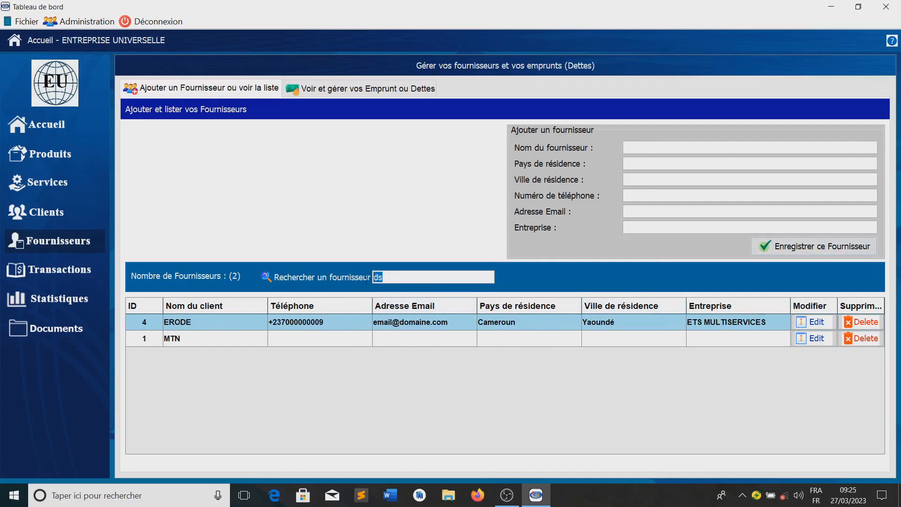